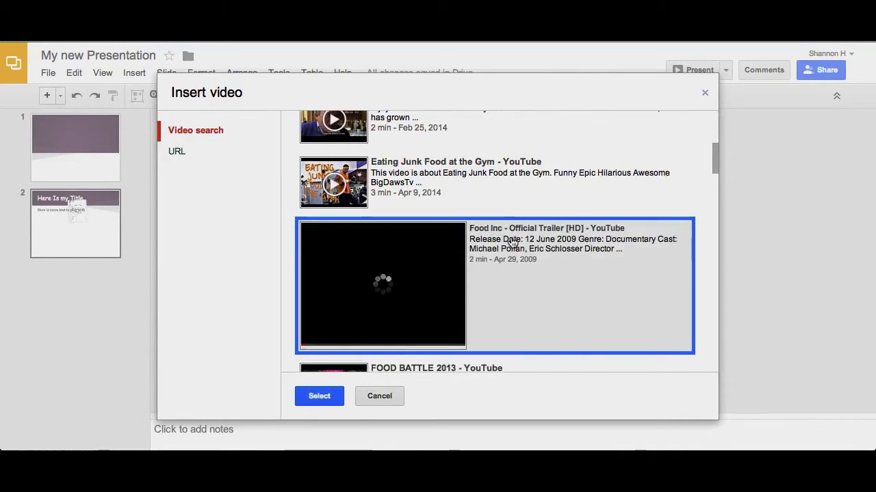
Insert the "Food Inc - Official Trailer [HD]" video on slide 2 and move it below the body text
left_click(313, 396)
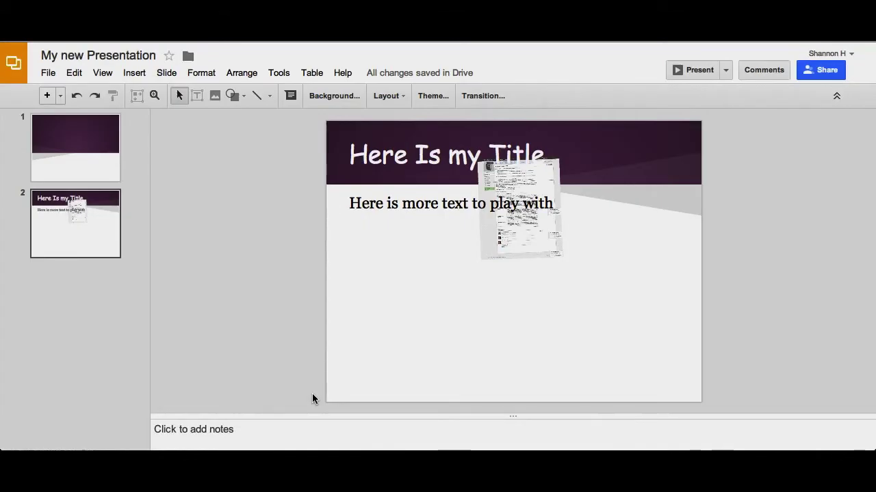
left_click_drag(533, 267, 531, 303)
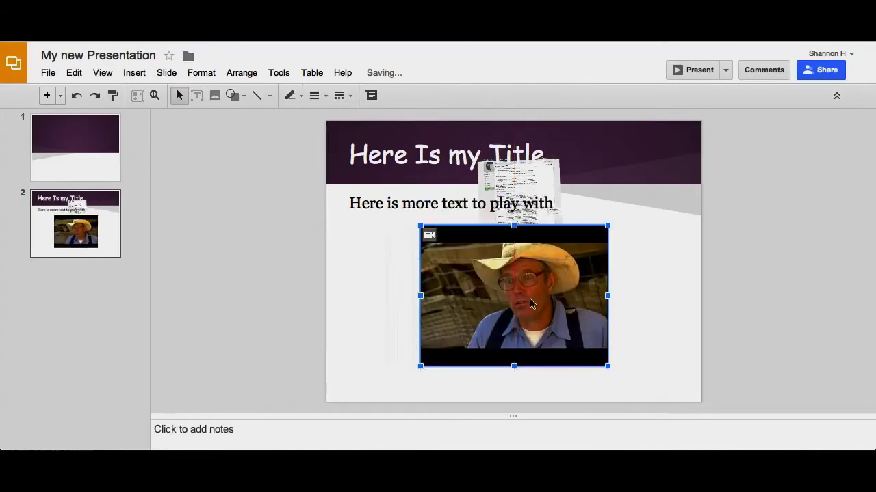
left_click(391, 300)
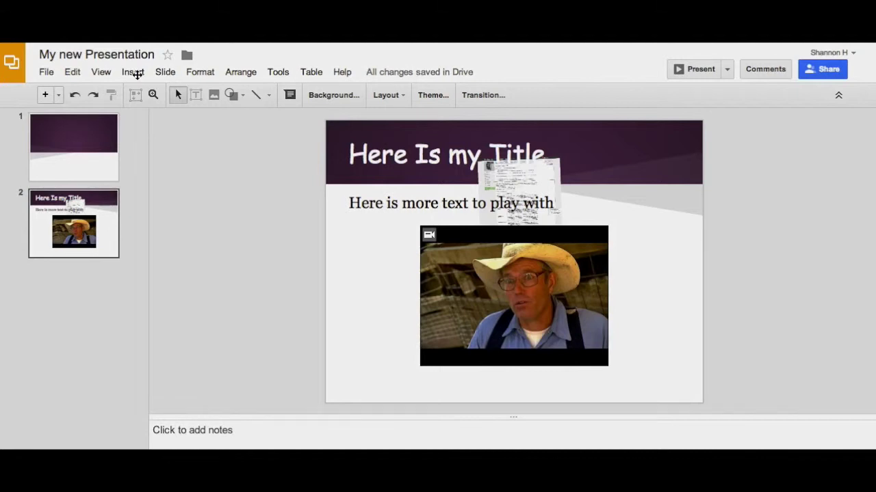
Add a Fly in animation, triggered On click, to the title "Here Is my Title" on slide 2
left_click(109, 72)
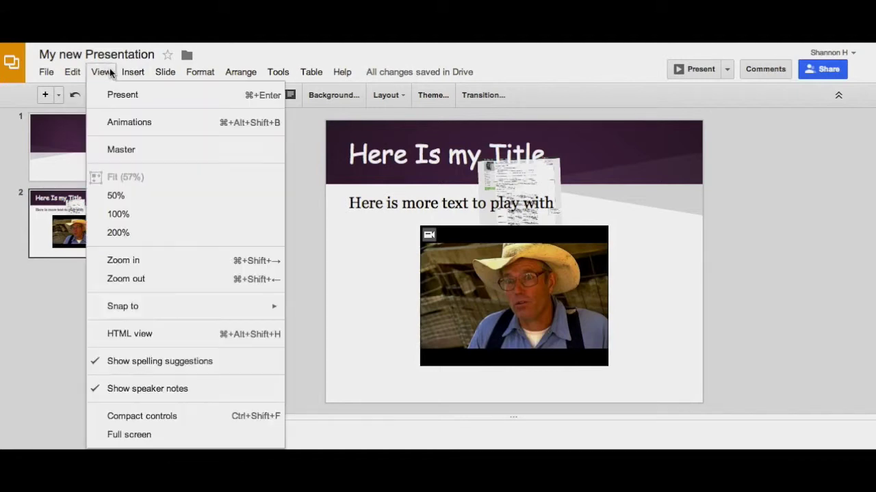
left_click(119, 123)
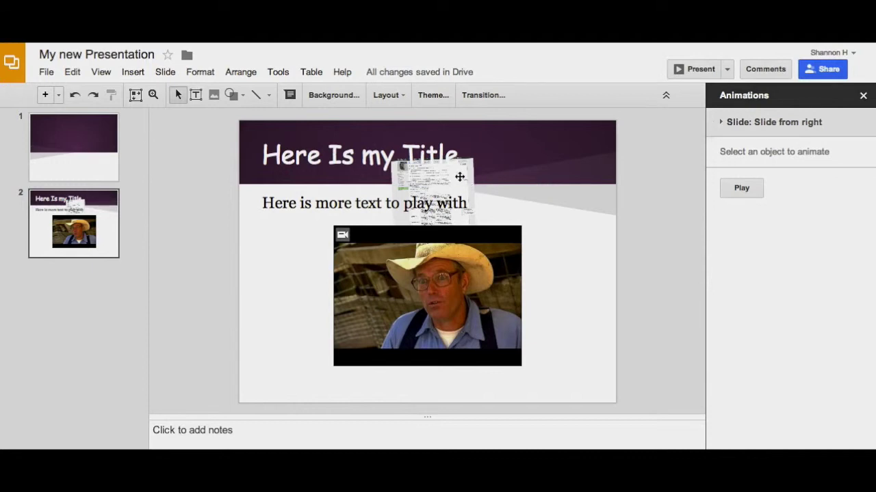
left_click(459, 177)
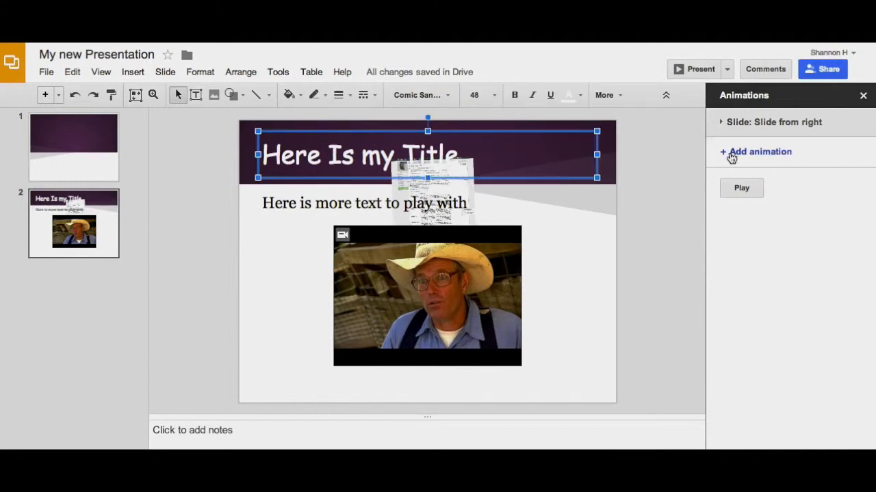
left_click(725, 153)
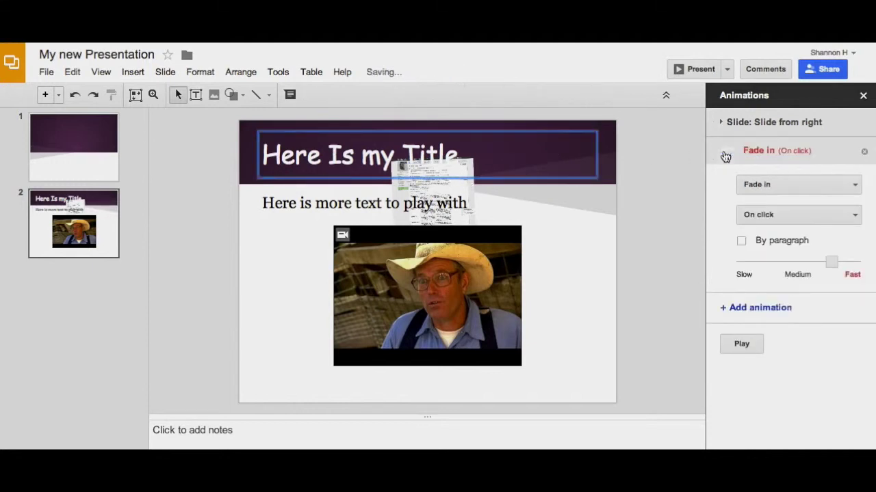
left_click(829, 191)
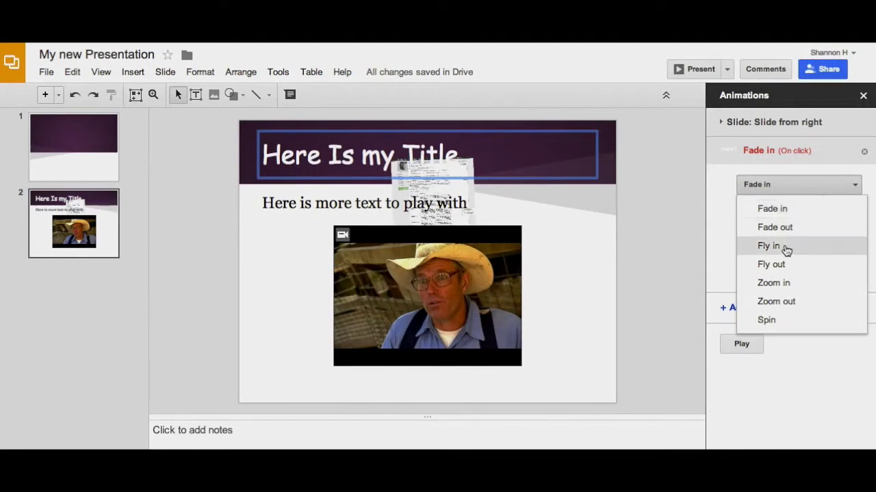
left_click(784, 246)
left_click(848, 220)
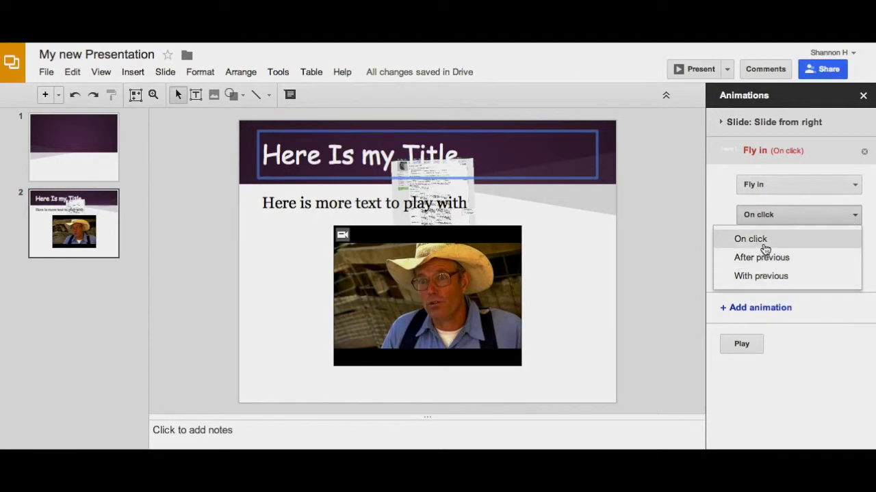
left_click(764, 245)
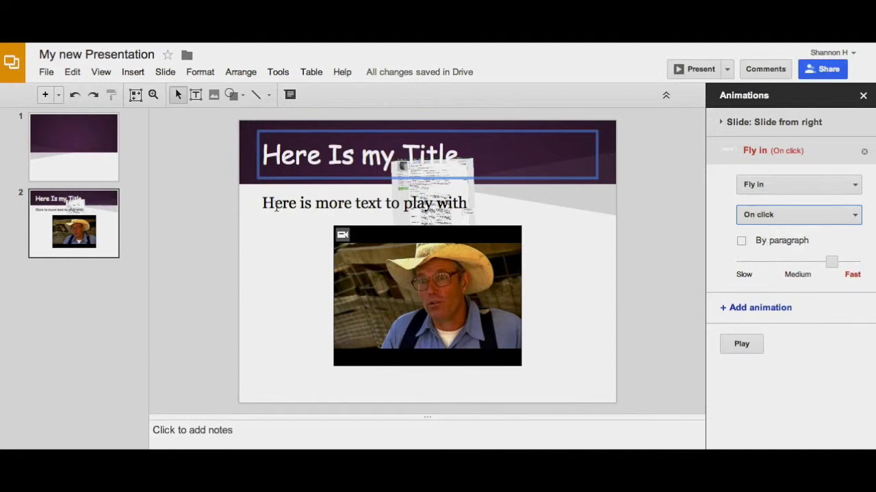
Add a Fly in animation to the body text "Here is more text to play with" and preview the slide's animations
left_click(276, 205)
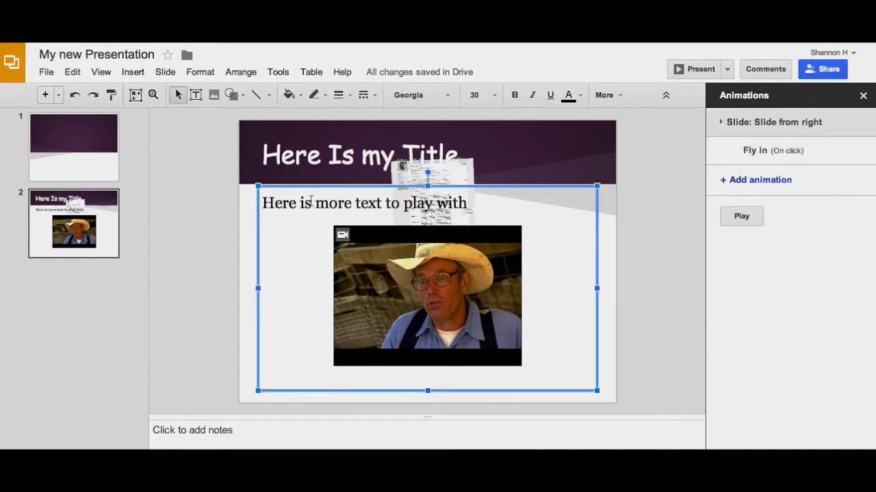
left_click(744, 183)
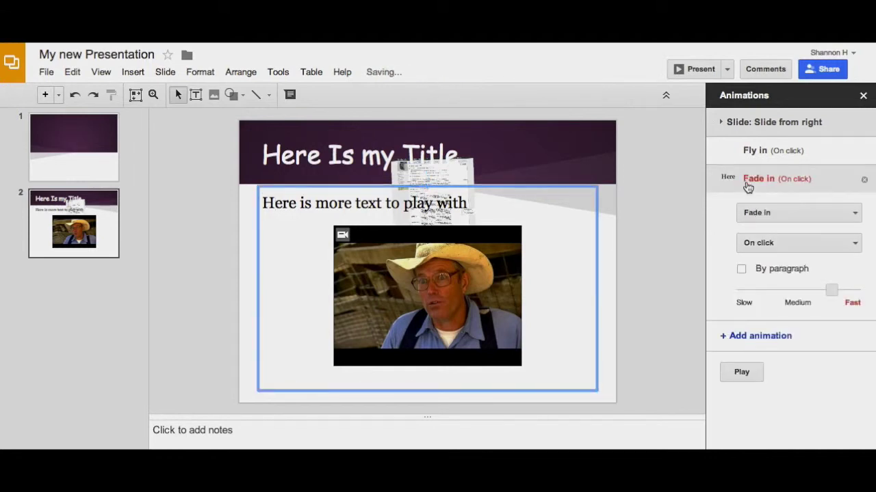
left_click(770, 213)
left_click(771, 276)
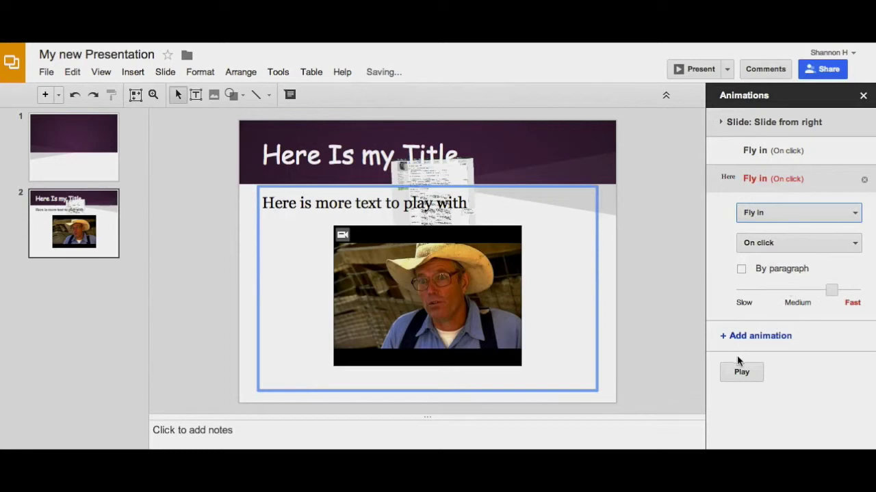
left_click(734, 375)
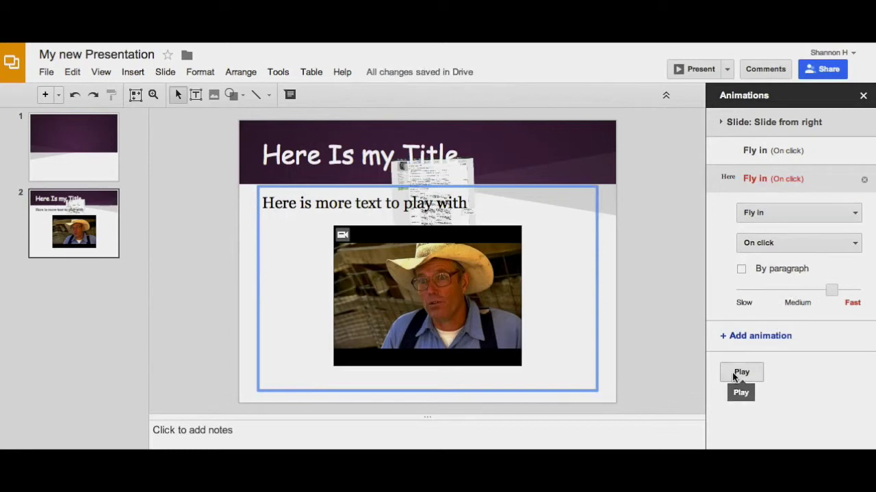
left_click(733, 374)
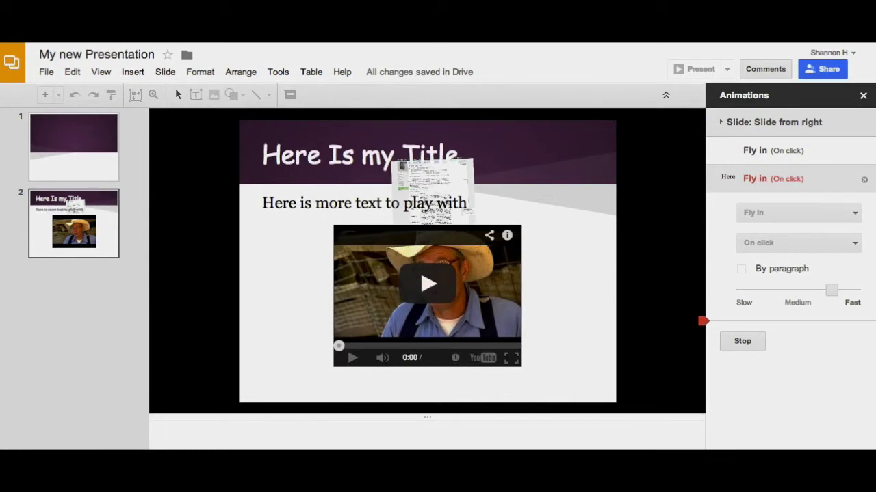
left_click(750, 348)
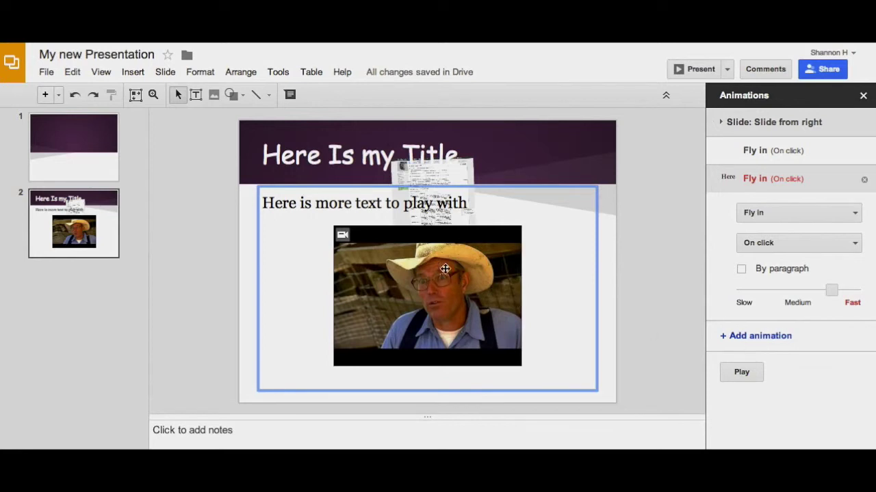
Set slide 2's transition to Flip and preview it together with the object animations
left_click(493, 230)
left_click(529, 173)
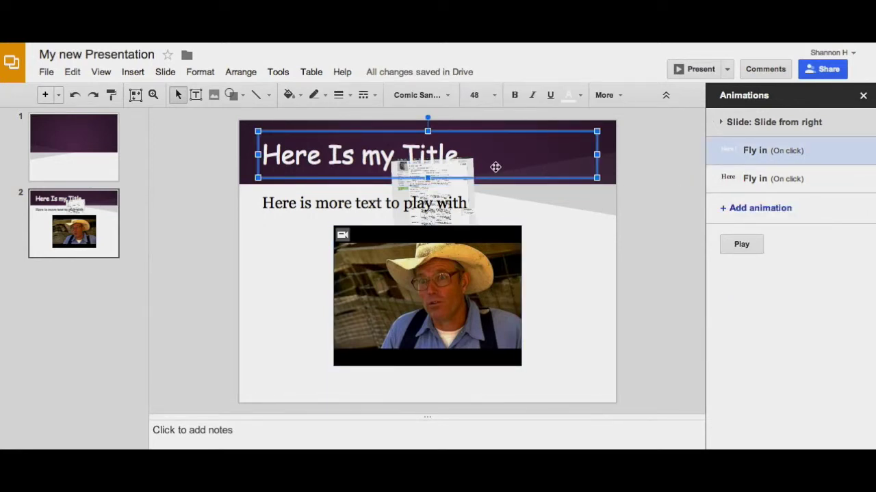
left_click(723, 124)
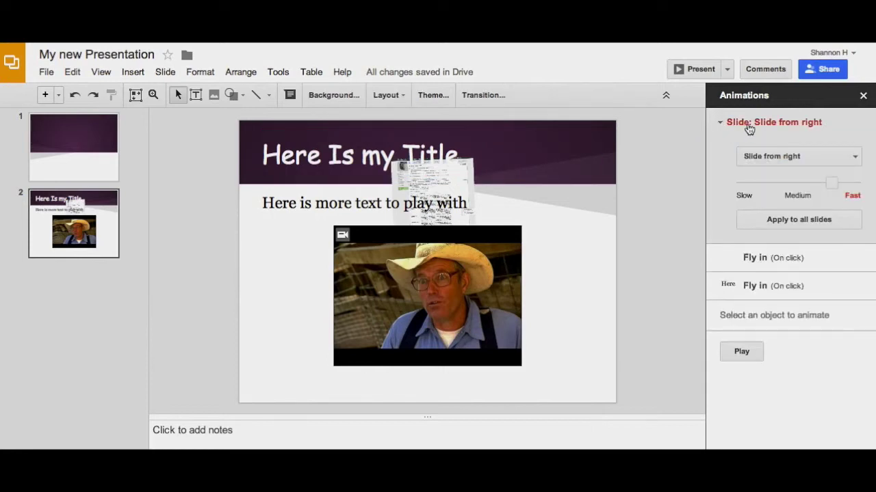
left_click(838, 158)
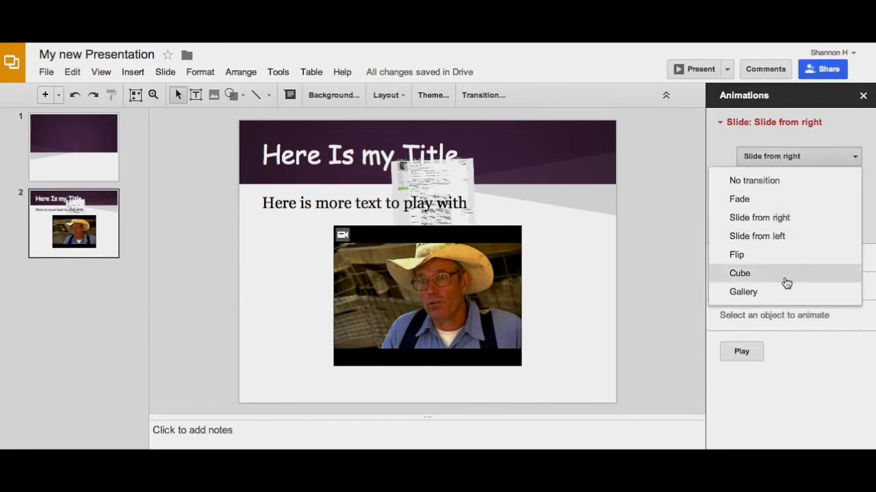
left_click(755, 256)
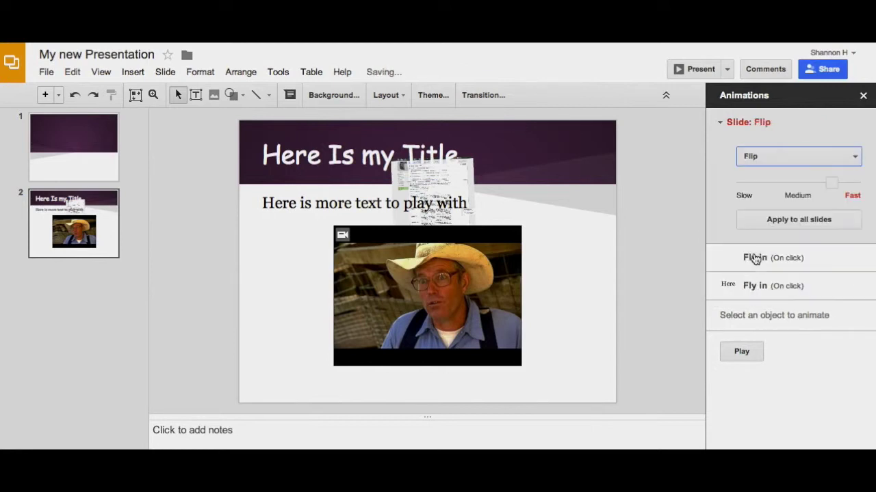
left_click(738, 353)
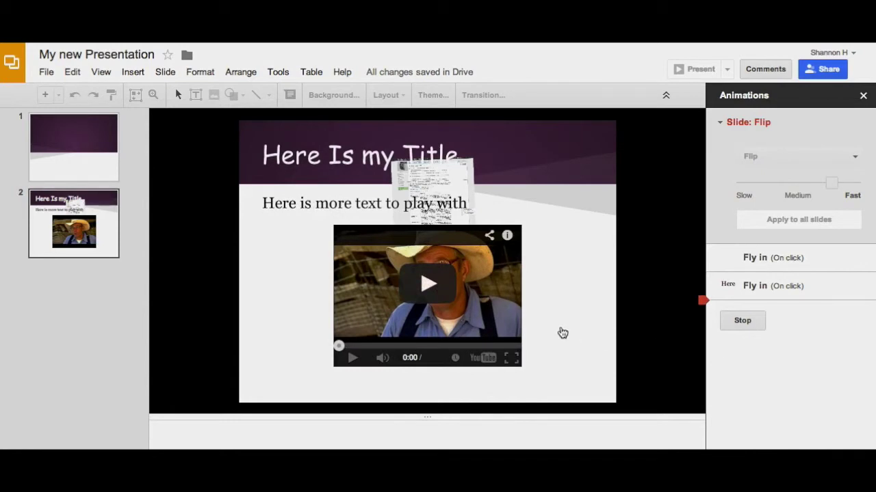
left_click(732, 321)
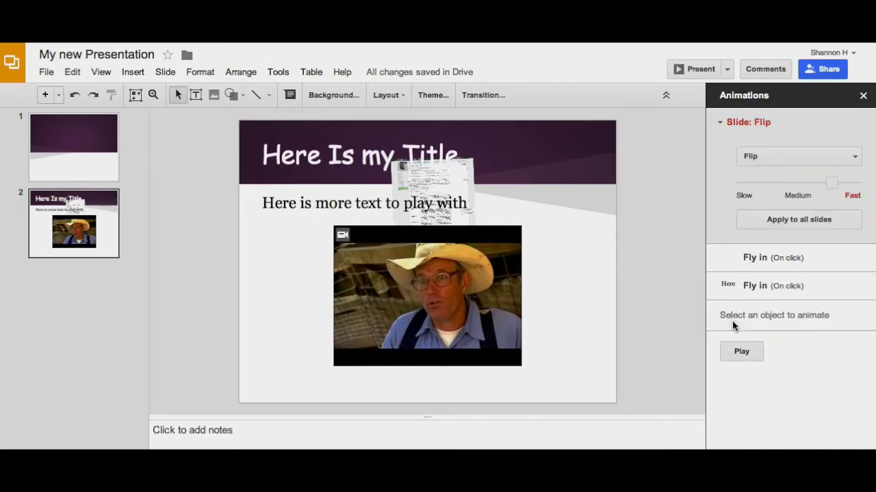
Add a new slide after slide 2 and set its background color to red
left_click(46, 96)
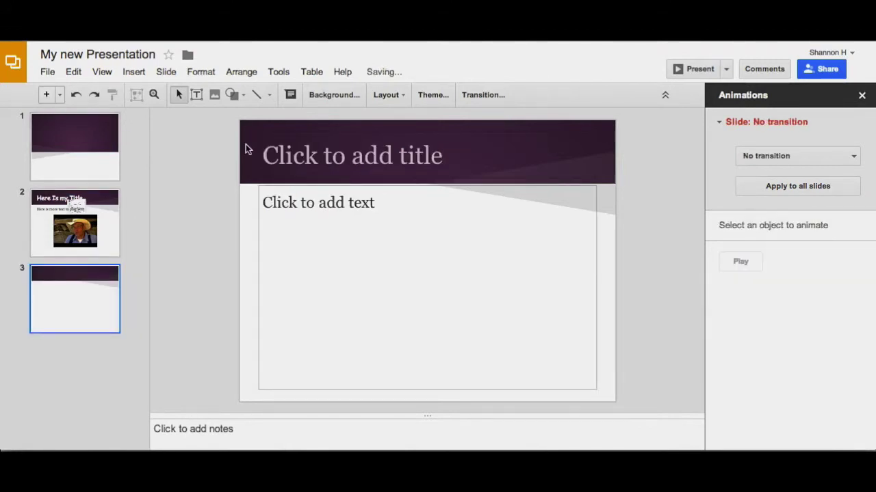
left_click(333, 97)
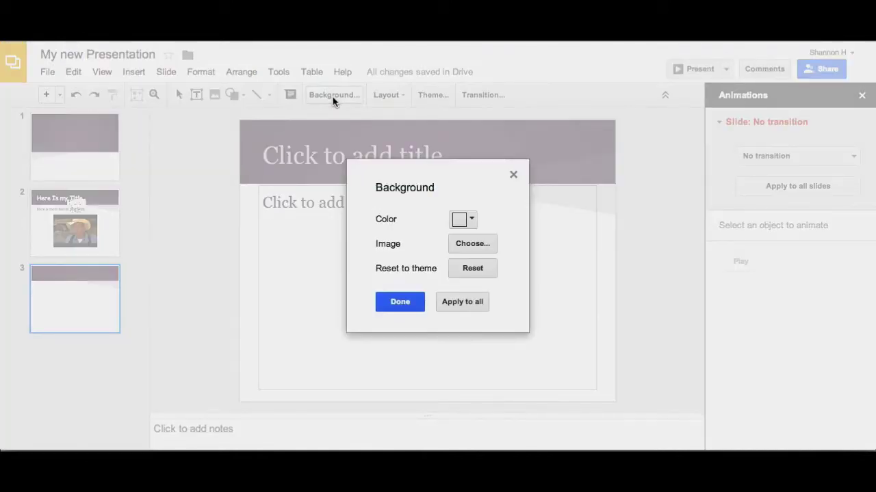
left_click(471, 220)
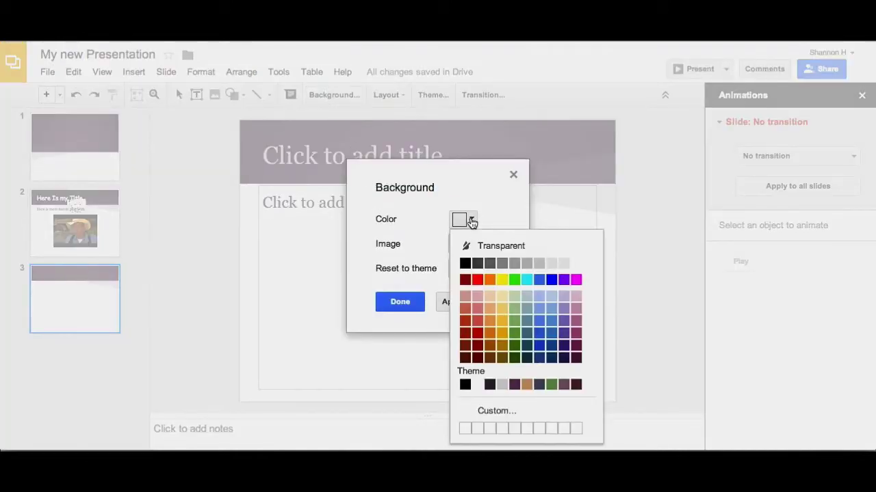
left_click(477, 321)
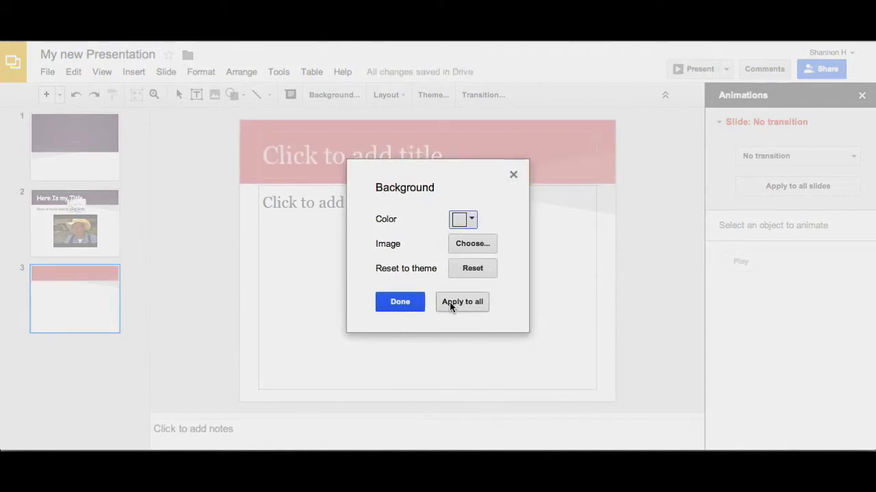
Replace slide 3's background with the colored concept map image
left_click(452, 244)
left_click(468, 267)
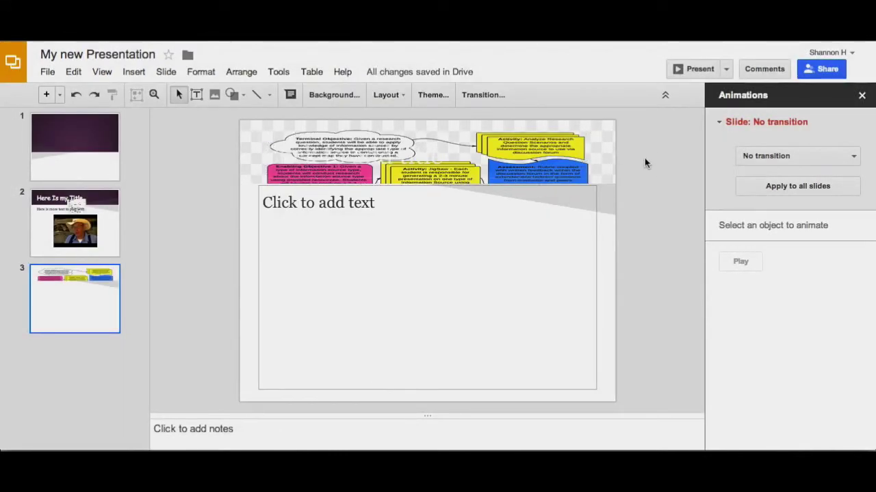
left_click(294, 160)
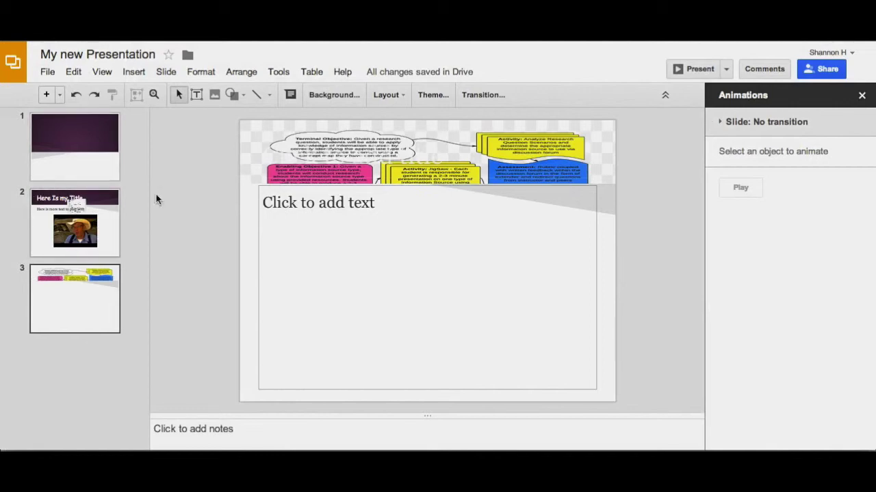
Apply slide 3's background image to all slides and check it on each slide
left_click(334, 95)
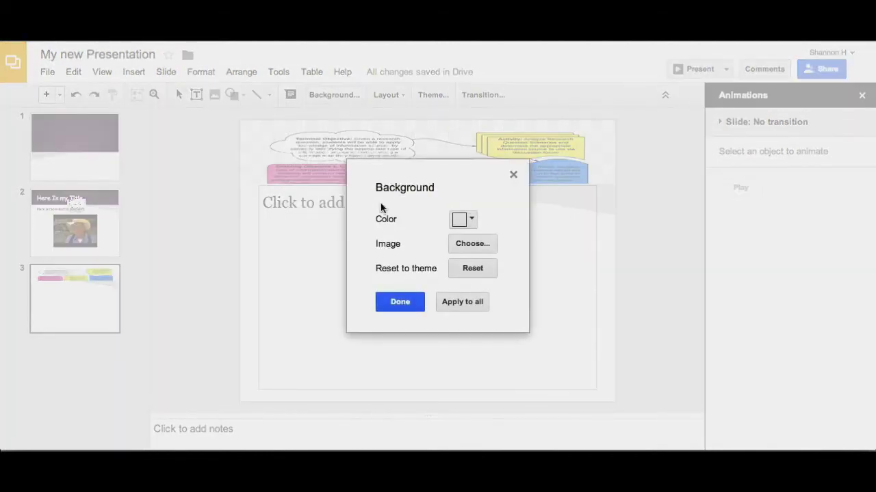
left_click(453, 303)
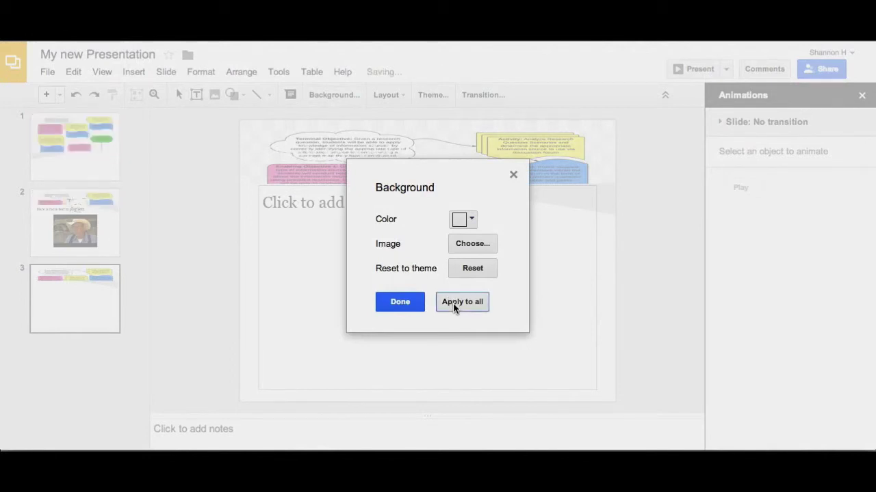
left_click(419, 305)
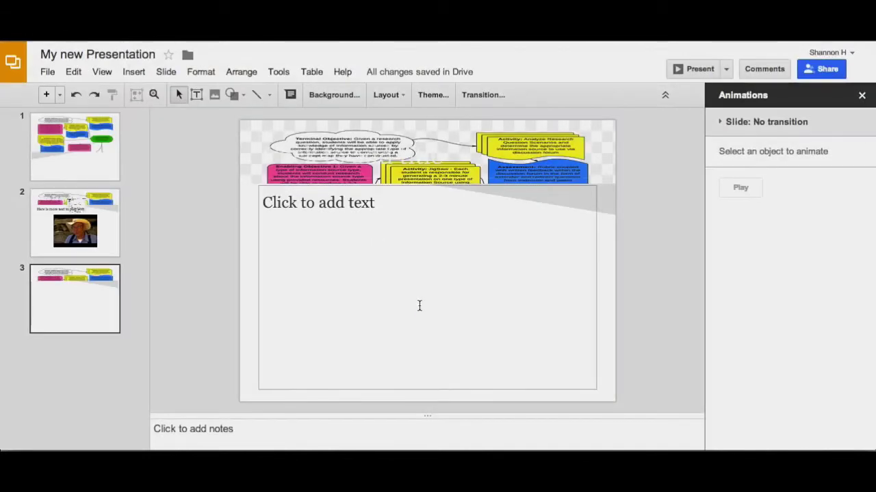
left_click(95, 139)
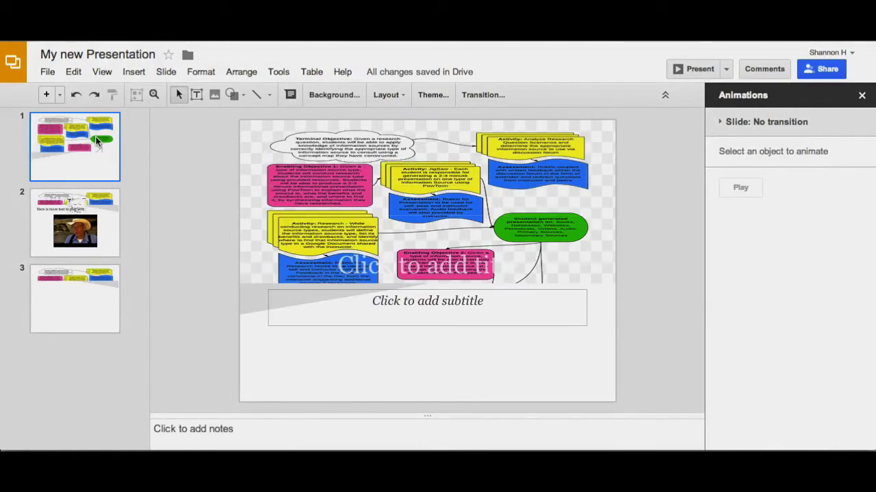
left_click(87, 202)
left_click(80, 297)
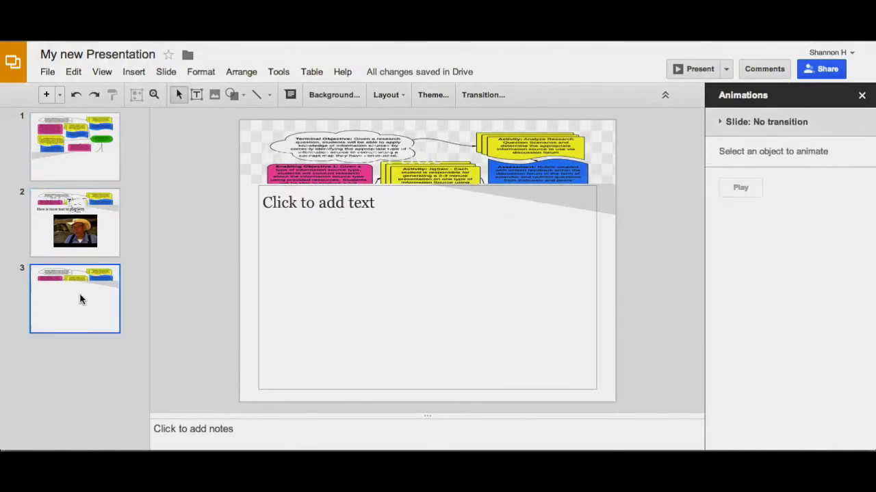
Replace slide 1's image background with a plain white one and switch to slide 2
left_click(80, 151)
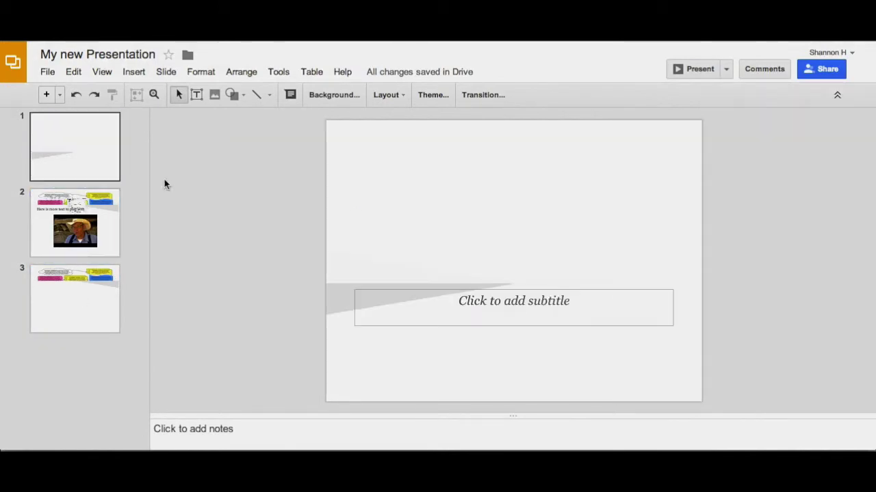
left_click(38, 228)
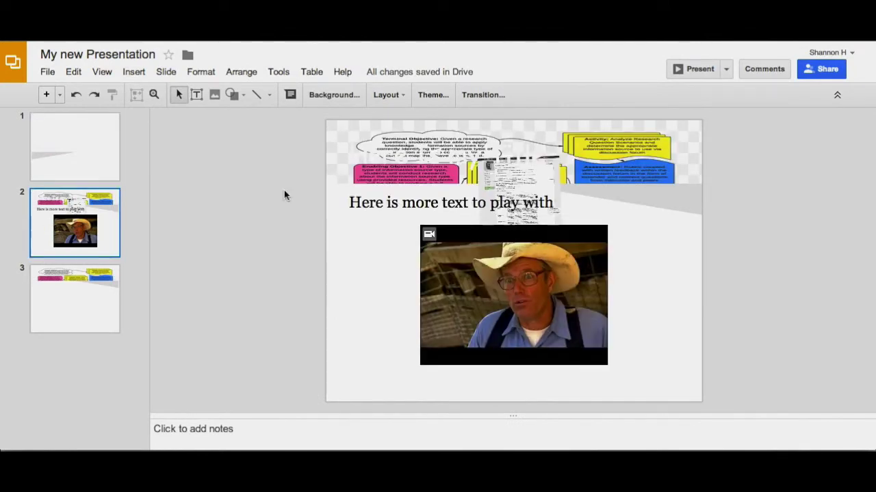
Set slide 2's background color to blue and apply it to all slides
left_click(328, 95)
left_click(471, 220)
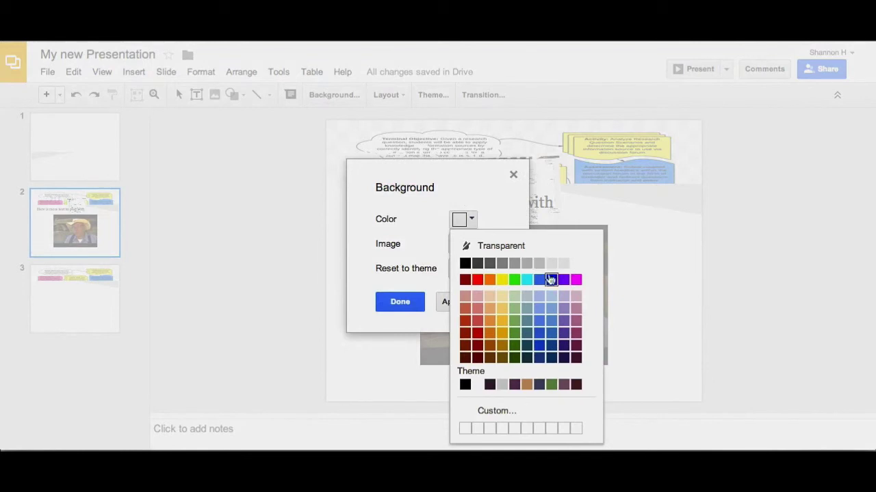
left_click(553, 282)
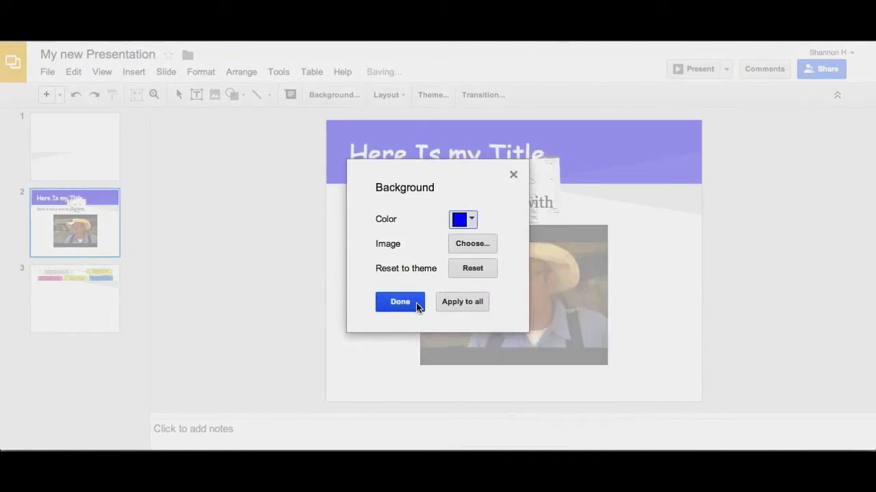
left_click(443, 305)
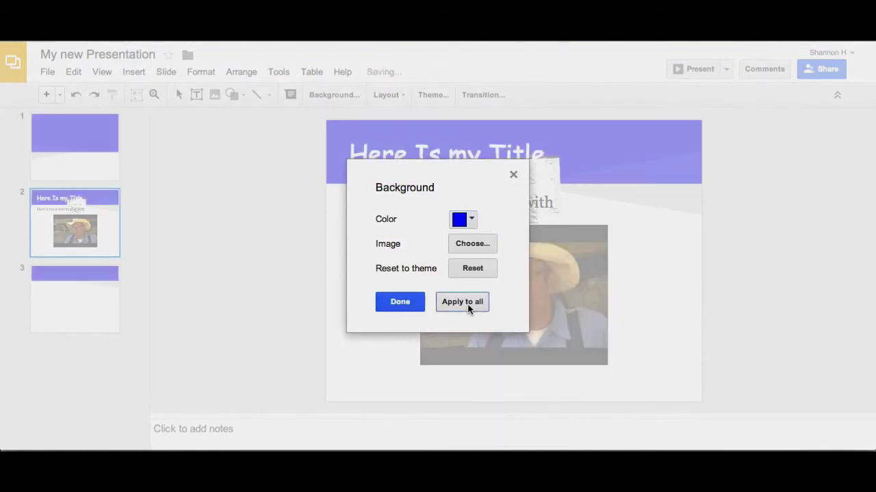
left_click(412, 305)
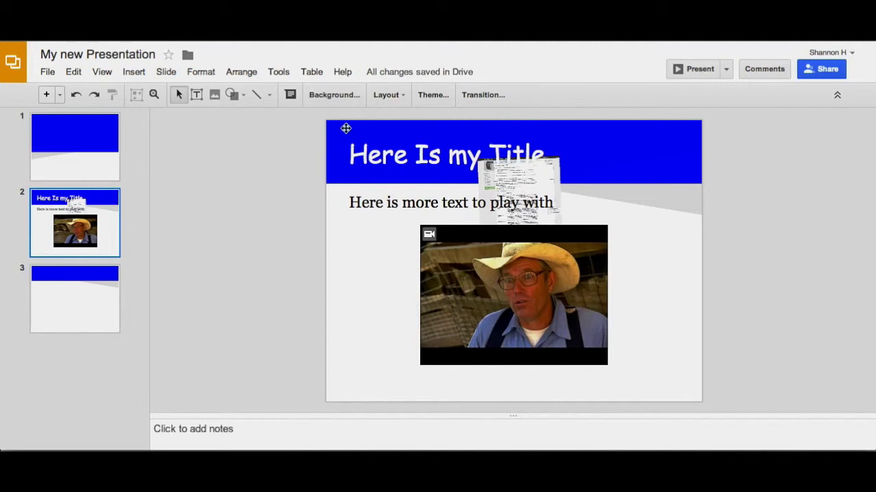
Open the theme chooser and browse the available presentation themes
left_click(383, 95)
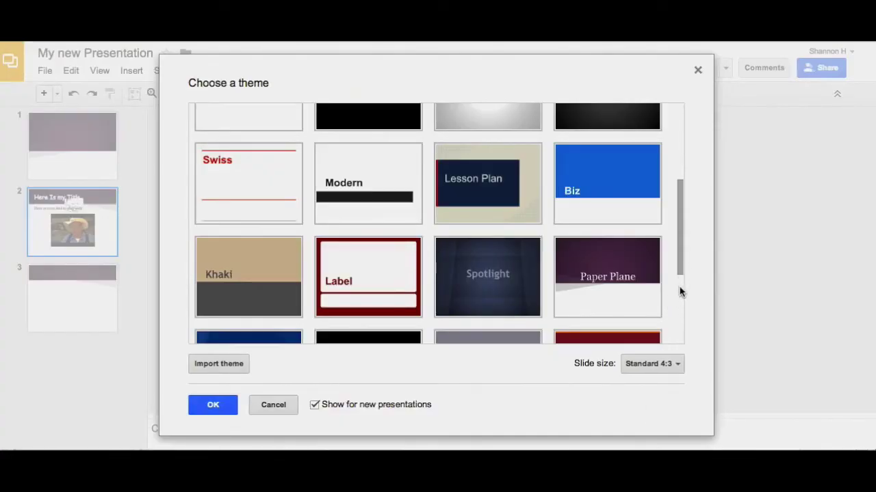
mouse_move(679, 268)
left_mouse_down()
mouse_move(680, 312)
mouse_move(680, 256)
left_mouse_up()
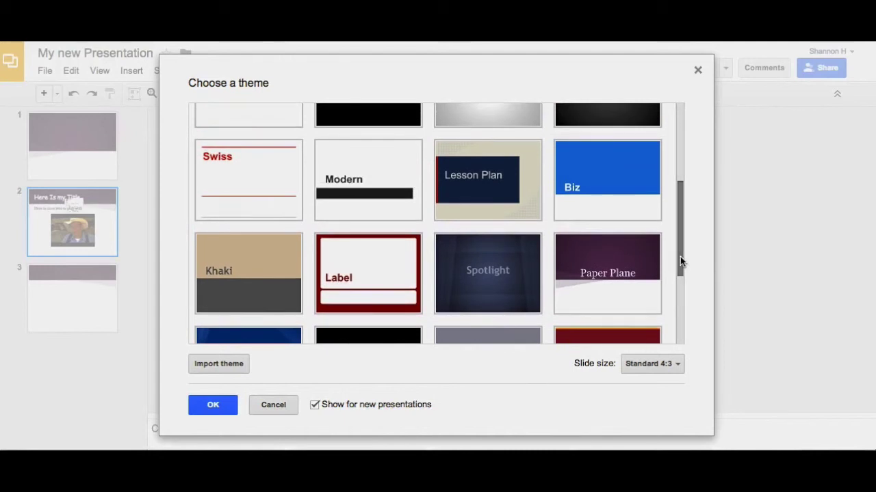
left_click_drag(680, 257, 678, 282)
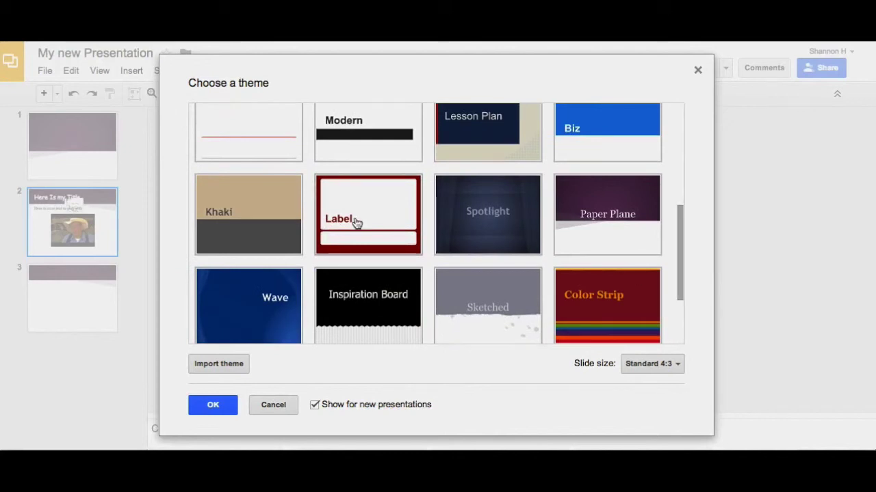